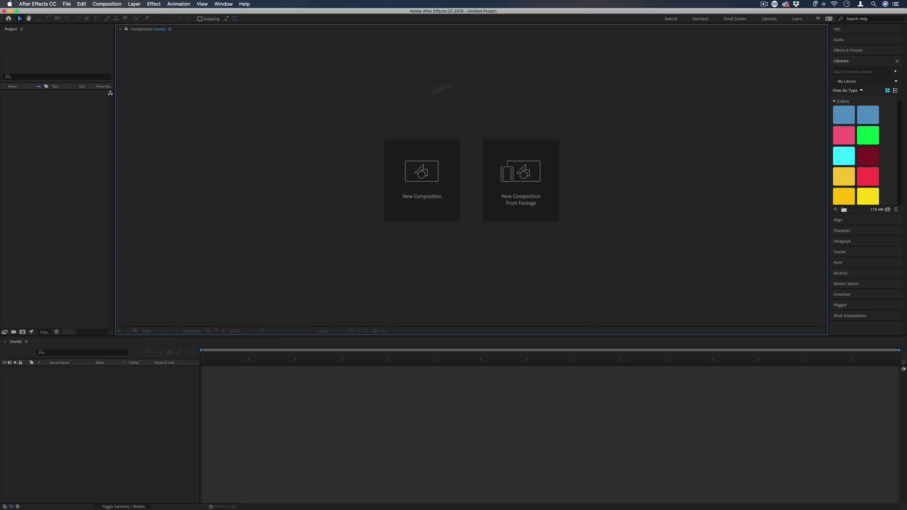
Create a new composition with a duration of 0:00:30:00, keeping the other settings
{"action": "left_click", "coordinate": [422, 171]}
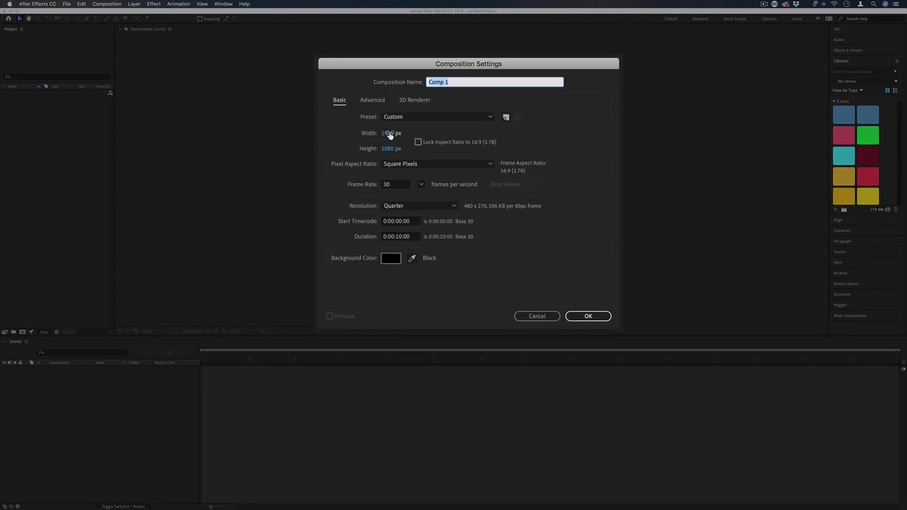
{"action": "left_click", "coordinate": [400, 236]}
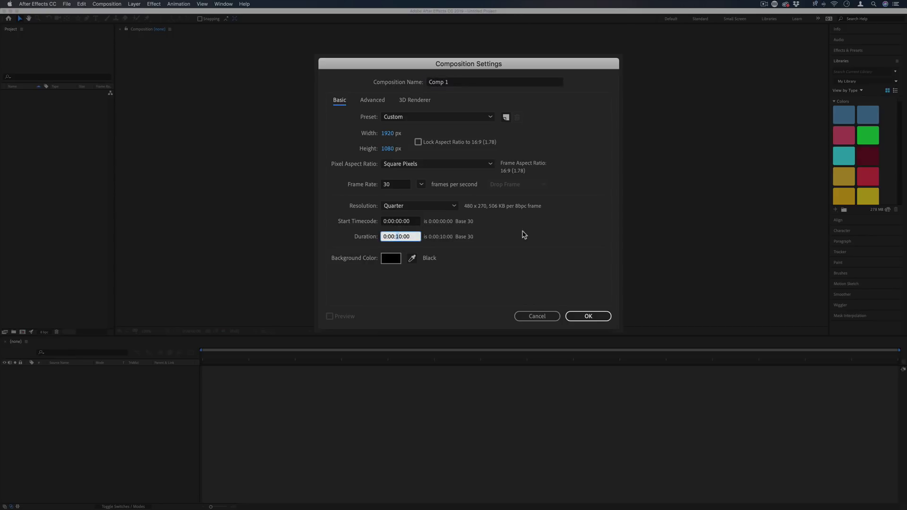
{"action": "left_click", "coordinate": [398, 236]}
{"action": "key", "text": "BackSpace"}
{"action": "type", "text": "3"}
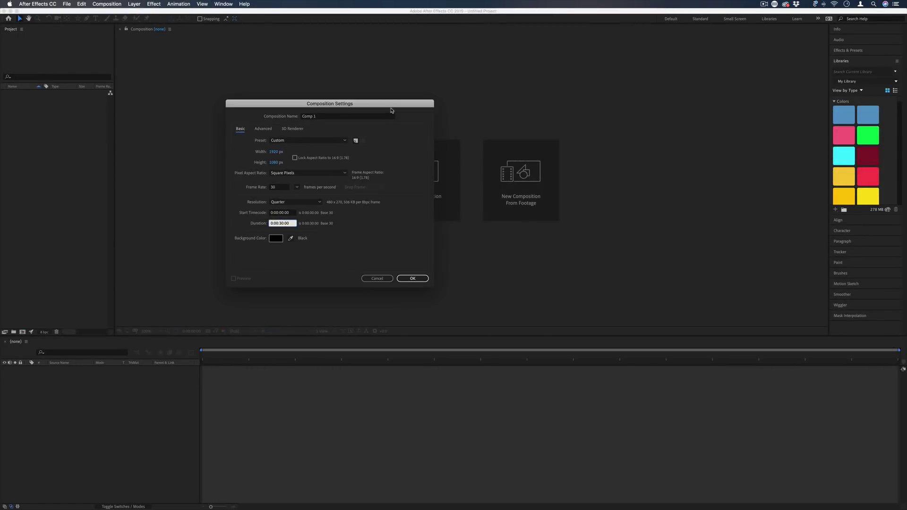
{"action": "left_click", "coordinate": [568, 301]}
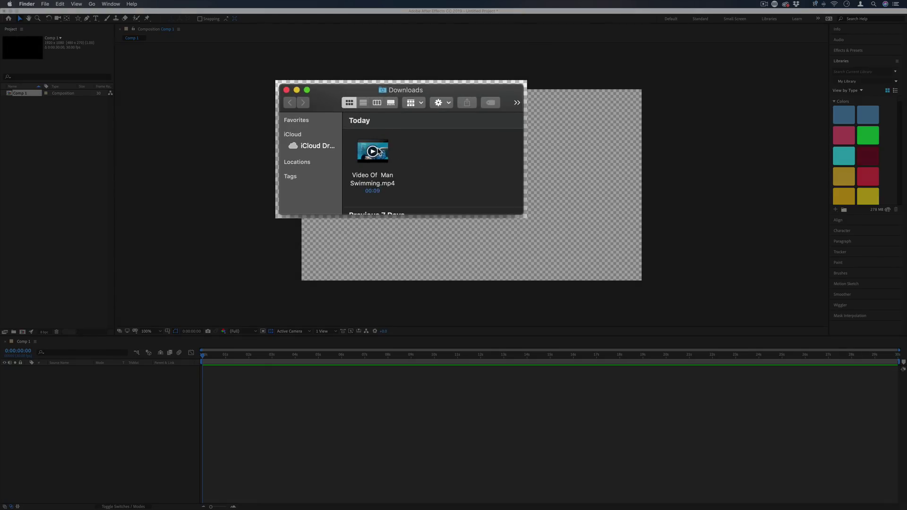
Import the downloaded file Video Of Man Swimming.mp4 into the project
{"action": "left_click_drag", "start_coordinate": [381, 151], "coordinate": [29, 121]}
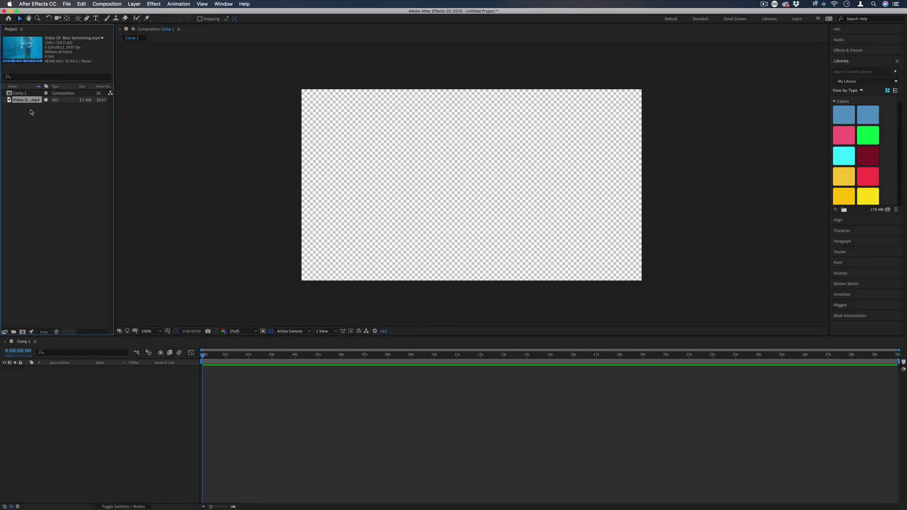
{"action": "left_click", "coordinate": [34, 116]}
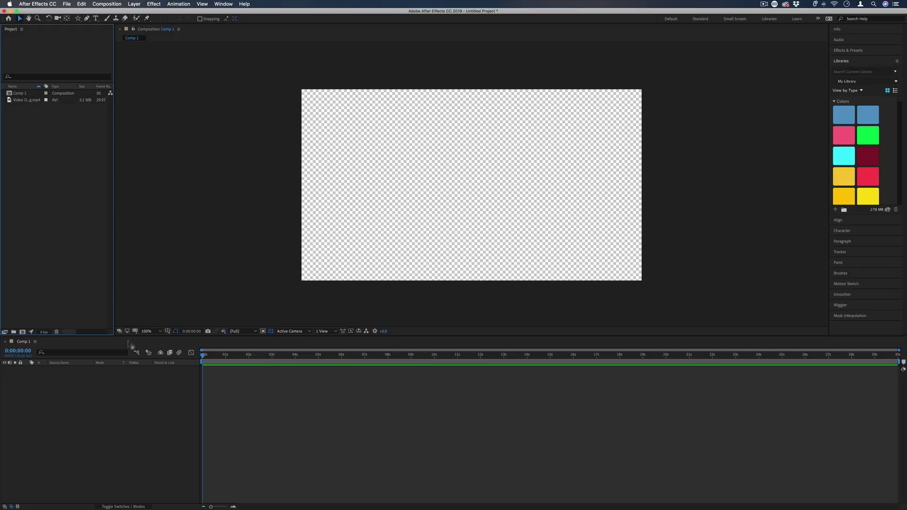
Add a composition-sized solid layer in a vivid orange as the background
{"action": "left_click", "coordinate": [134, 4]}
{"action": "mouse_move", "coordinate": [137, 16]}
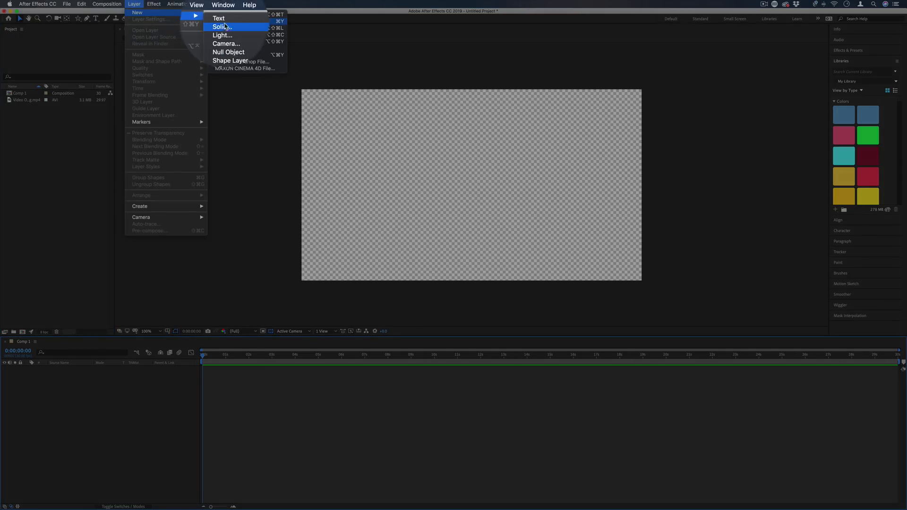
{"action": "left_click", "coordinate": [222, 25]}
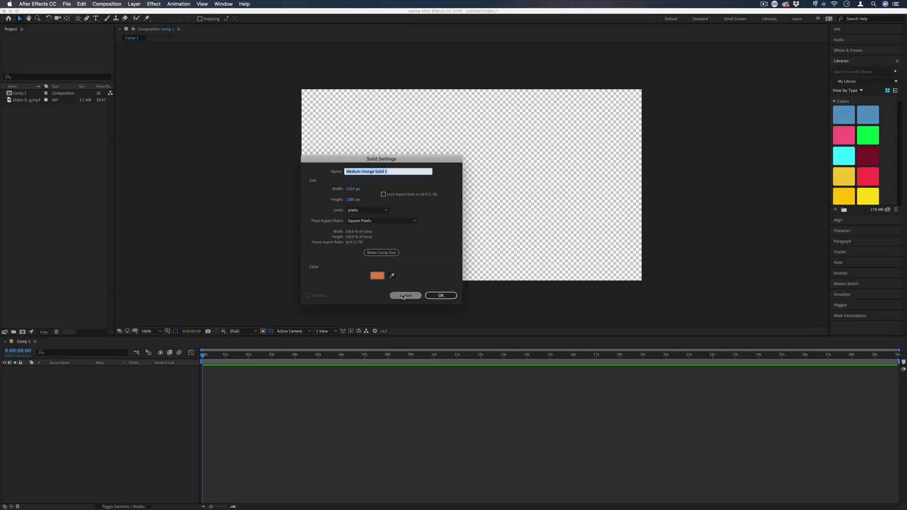
{"action": "left_click", "coordinate": [377, 276]}
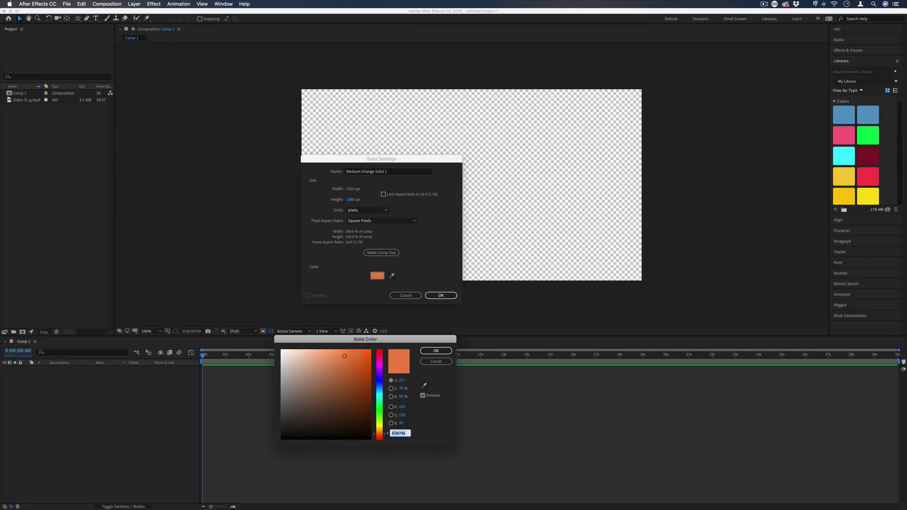
{"action": "key", "text": "Return"}
{"action": "left_click", "coordinate": [441, 296]}
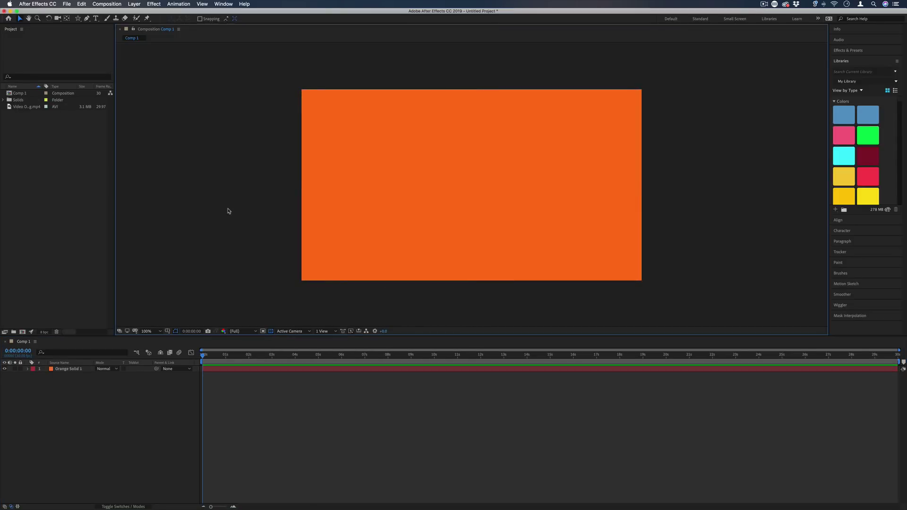
Draw a white five-pointed star with the Star tool as a new shape layer over the orange background
{"action": "key", "text": "q"}
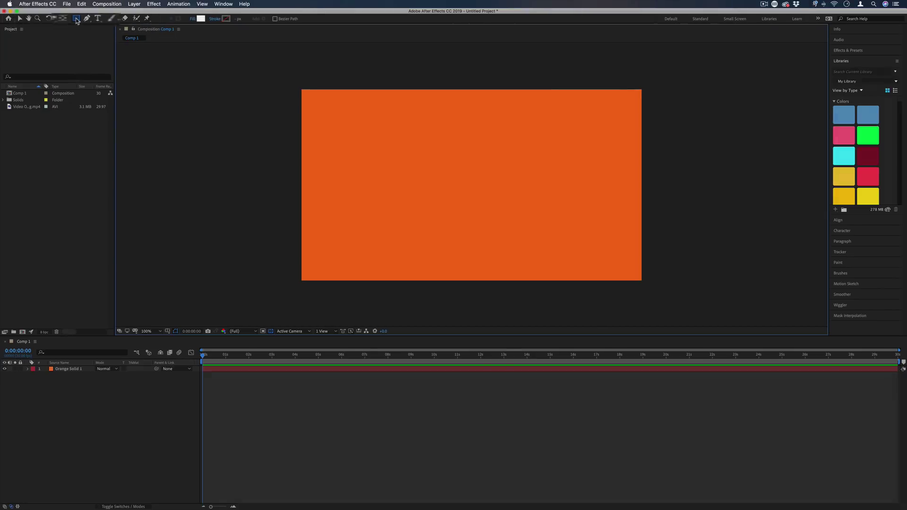
{"action": "left_click", "coordinate": [78, 19]}
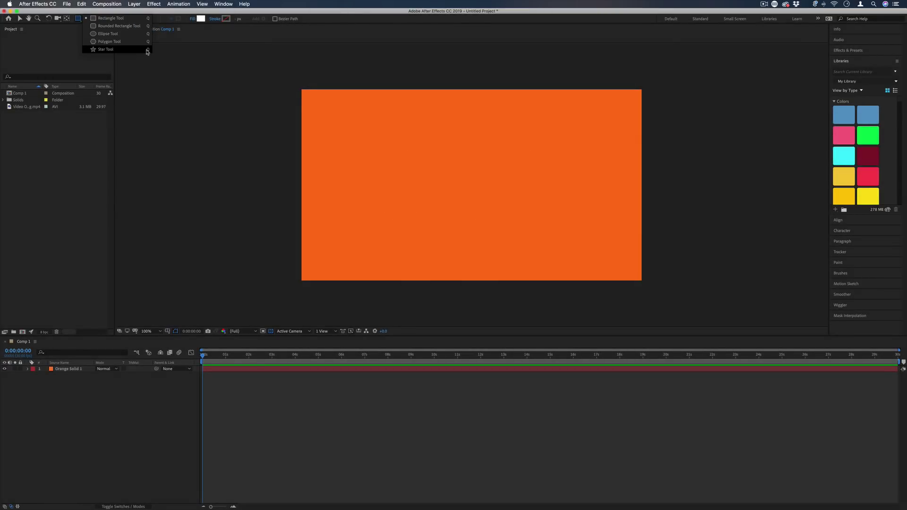
{"action": "left_click", "coordinate": [114, 50]}
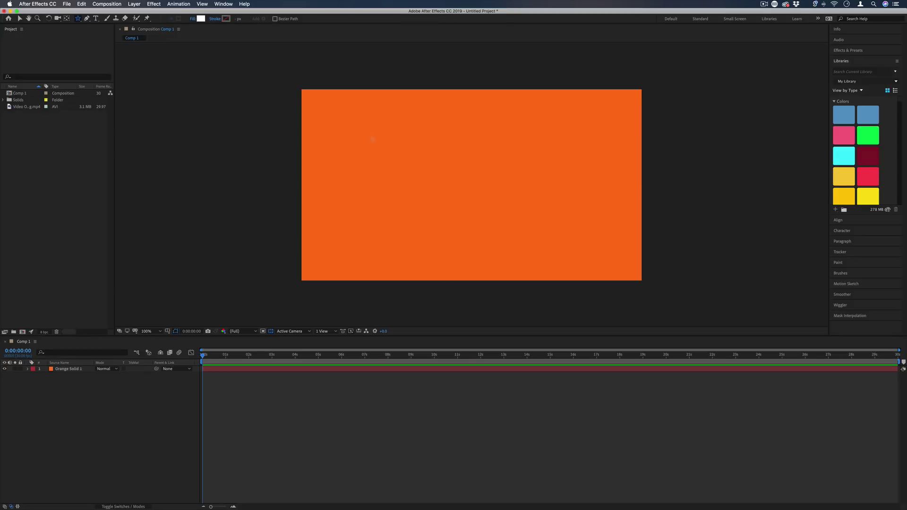
{"action": "mouse_move", "coordinate": [415, 126]}
{"action": "left_mouse_down"}
{"action": "mouse_move", "coordinate": [392, 28]}
{"action": "mouse_move", "coordinate": [408, 102]}
{"action": "mouse_move", "coordinate": [402, 91]}
{"action": "mouse_move", "coordinate": [393, 140]}
{"action": "mouse_move", "coordinate": [352, 116]}
{"action": "left_mouse_up"}
{"action": "key", "text": "v"}
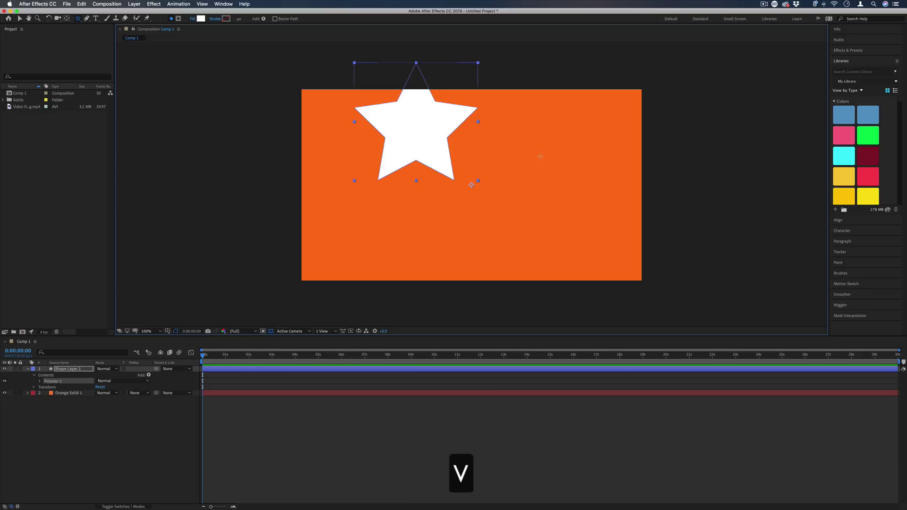
Move the star toward the middle of the frame and align it to the composition's horizontal and vertical centre
{"action": "left_click_drag", "start_coordinate": [435, 130], "coordinate": [490, 180]}
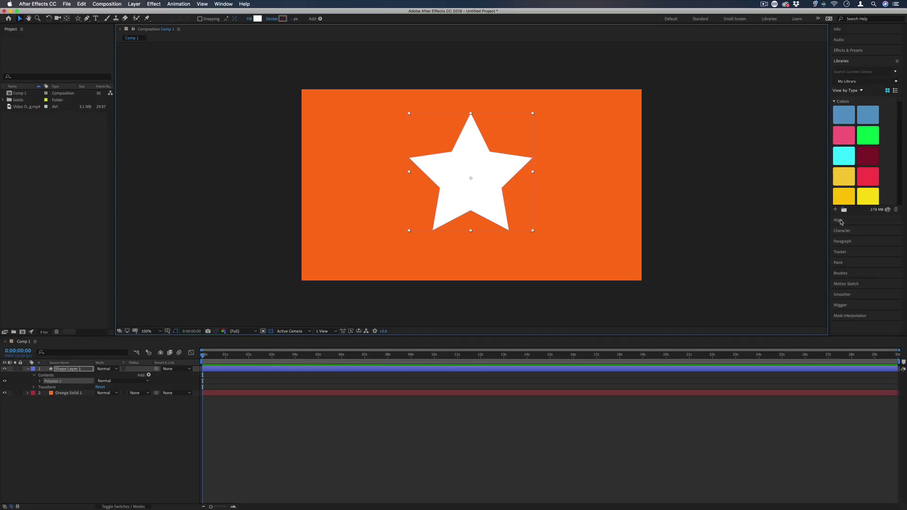
{"action": "left_click", "coordinate": [842, 222]}
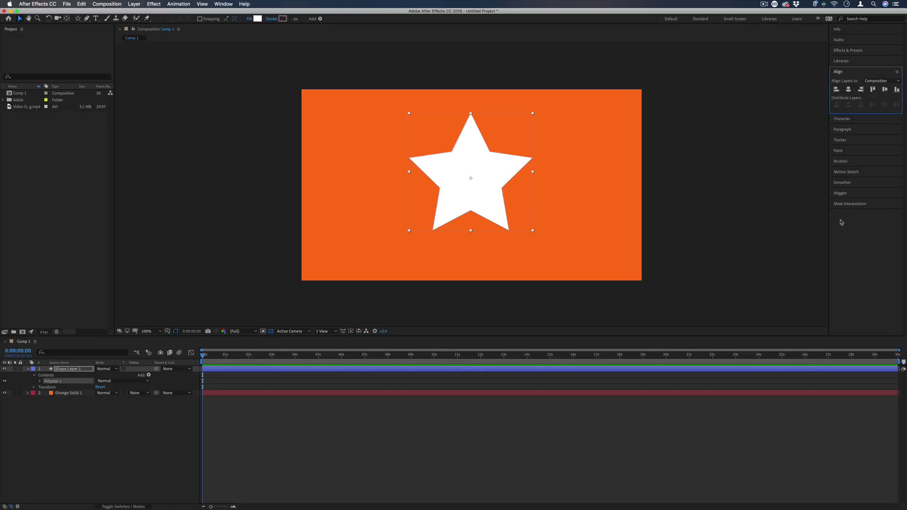
{"action": "left_click", "coordinate": [849, 90]}
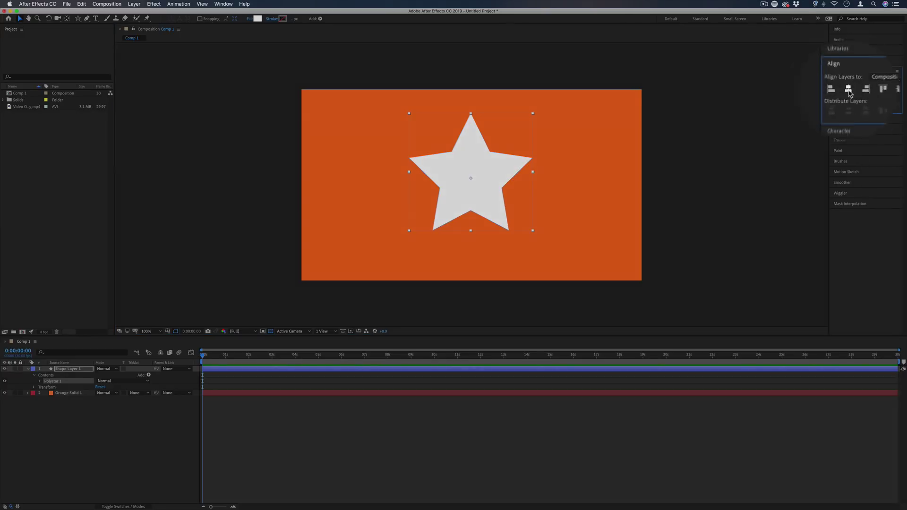
{"action": "left_click", "coordinate": [885, 89]}
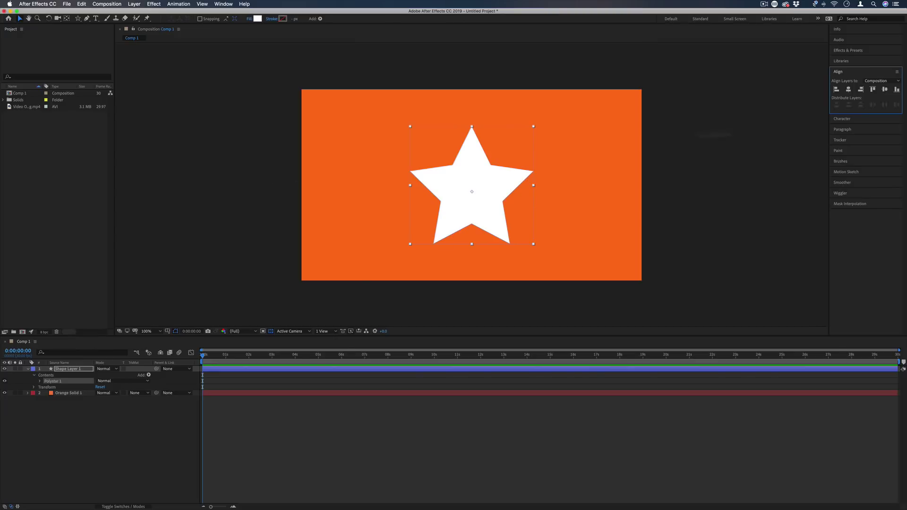
{"action": "left_click", "coordinate": [836, 89]}
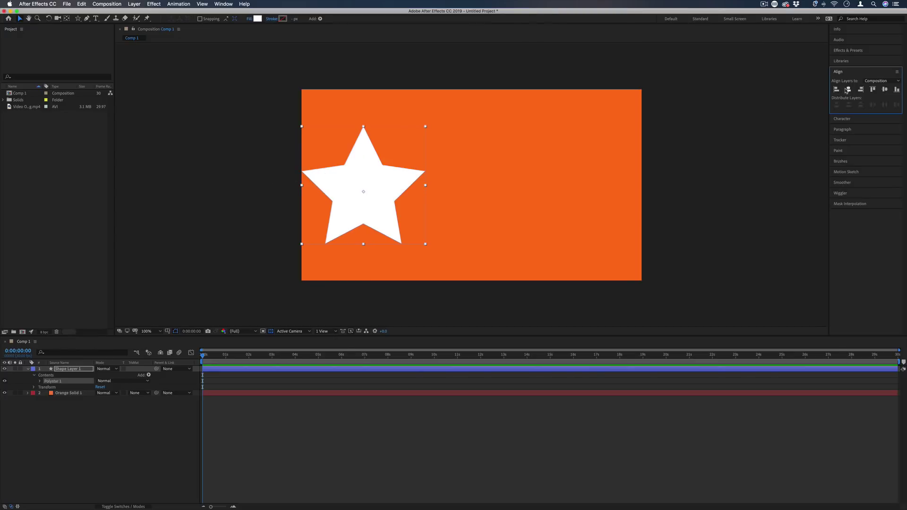
{"action": "left_click", "coordinate": [848, 90]}
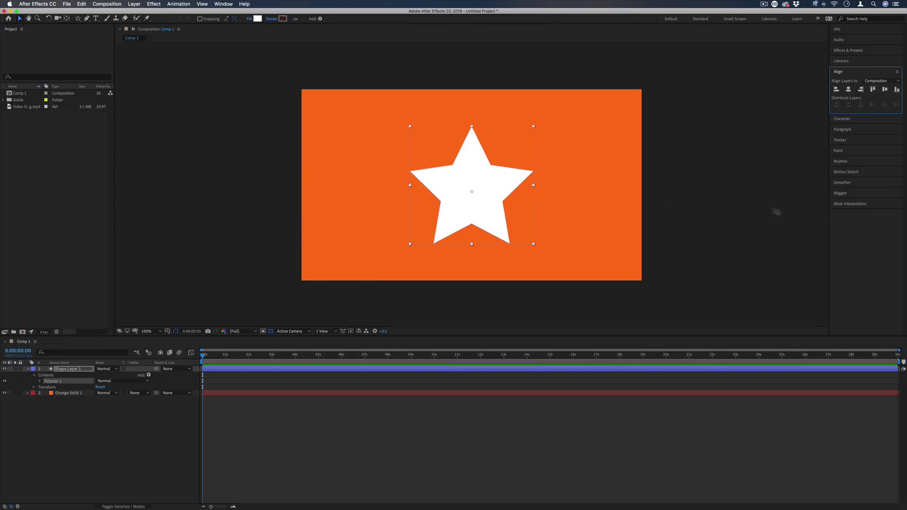
{"action": "left_click", "coordinate": [223, 4]}
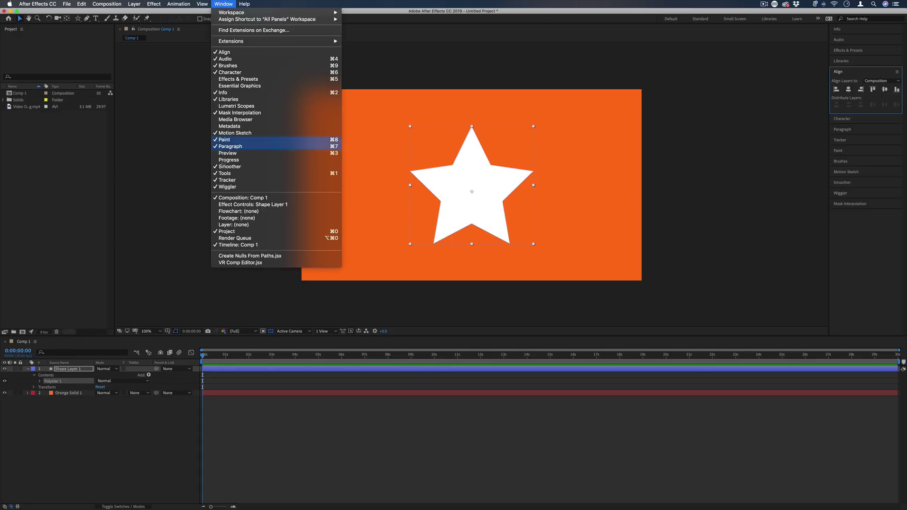
{"action": "left_click", "coordinate": [713, 181]}
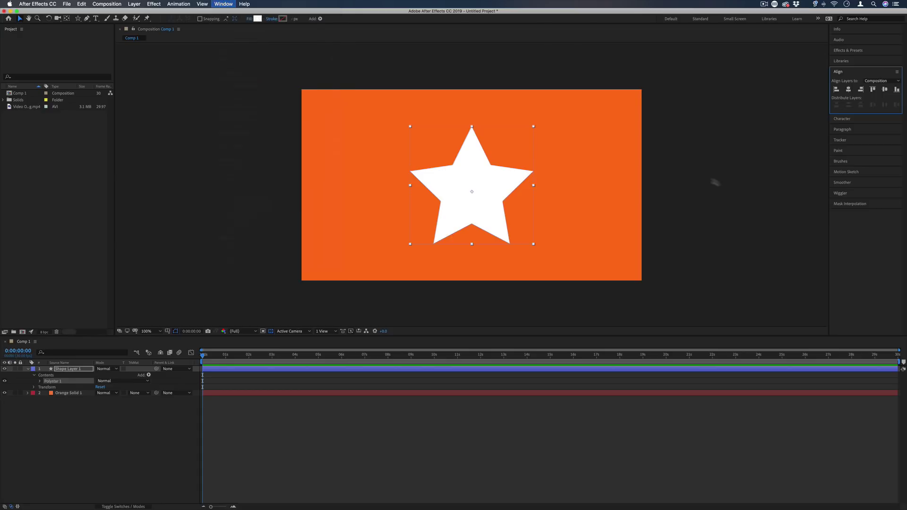
{"action": "left_click", "coordinate": [741, 192]}
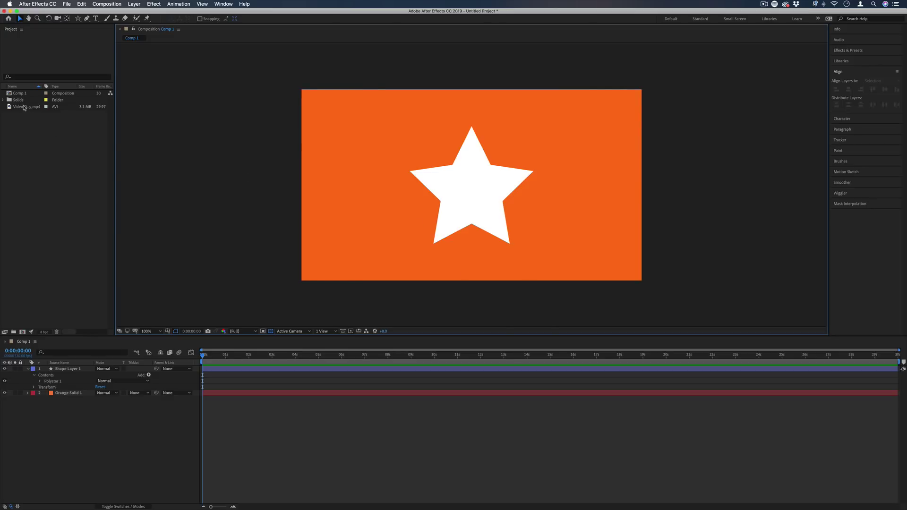
Add the swimming video to the composition, placing its layer between the star shape layer and the orange solid
{"action": "left_click_drag", "start_coordinate": [26, 108], "coordinate": [62, 372]}
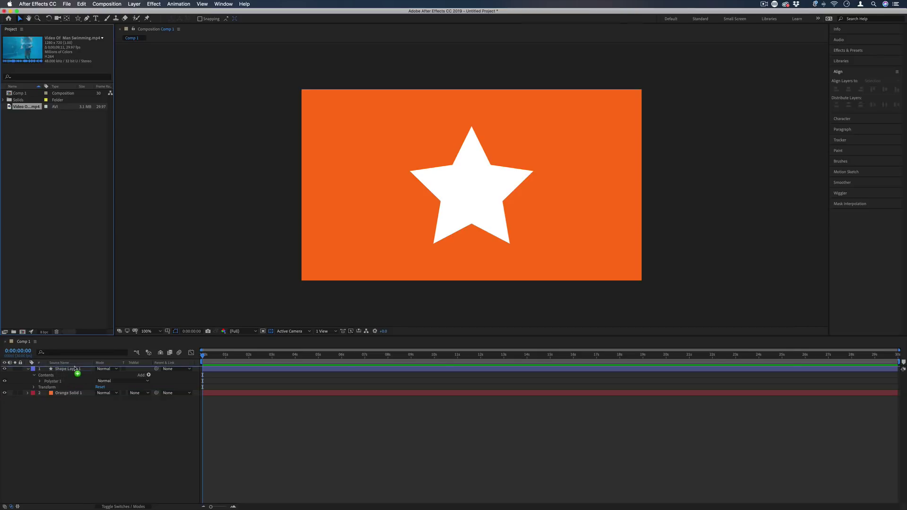
{"action": "left_click", "coordinate": [88, 439]}
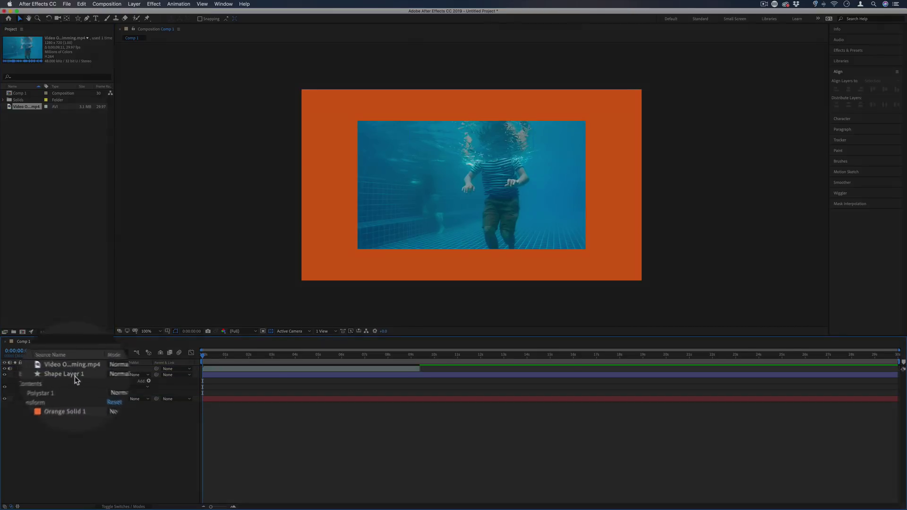
{"action": "left_click_drag", "start_coordinate": [75, 375], "coordinate": [74, 368]}
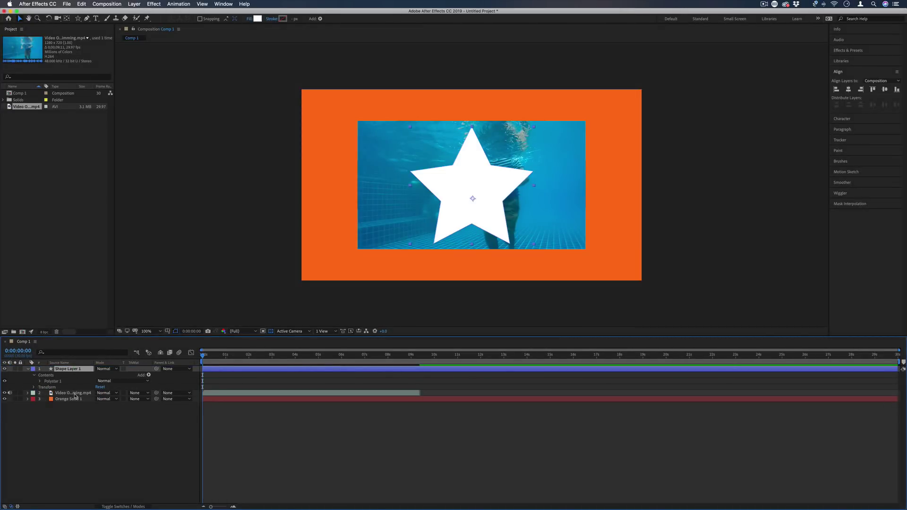
Set the swimming video layer's track matte to Alpha Matte "Shape Layer 1" so the footage fills the star
{"action": "left_click", "coordinate": [74, 399]}
{"action": "left_click", "coordinate": [70, 370]}
{"action": "left_click", "coordinate": [77, 395]}
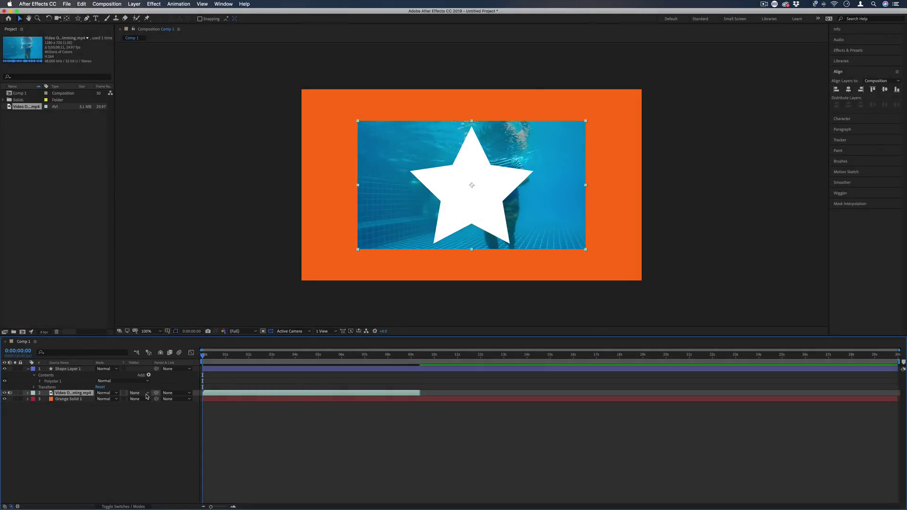
{"action": "left_click", "coordinate": [146, 394]}
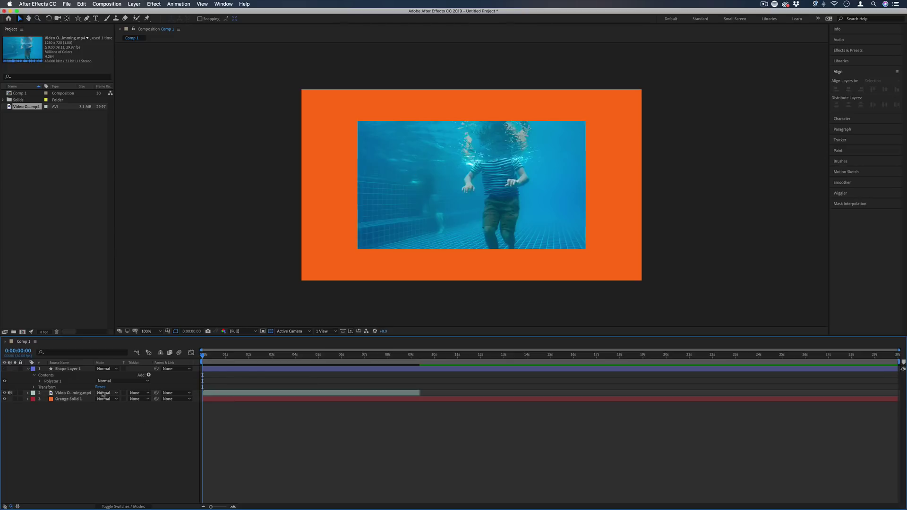
{"action": "left_click", "coordinate": [66, 369]}
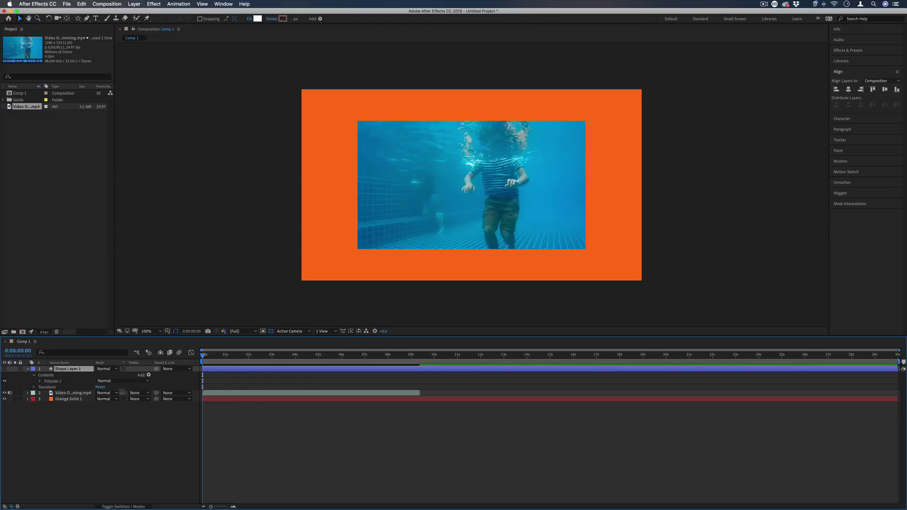
{"action": "left_click", "coordinate": [146, 393]}
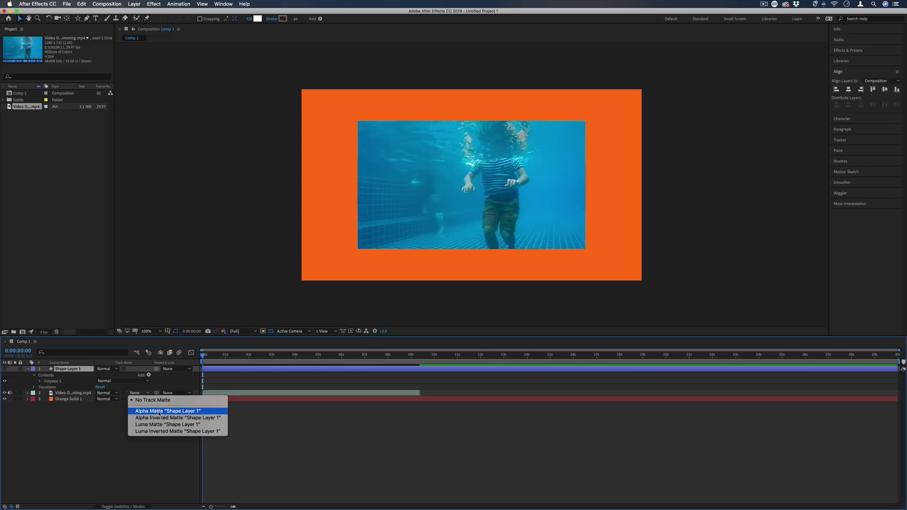
{"action": "left_click", "coordinate": [159, 411]}
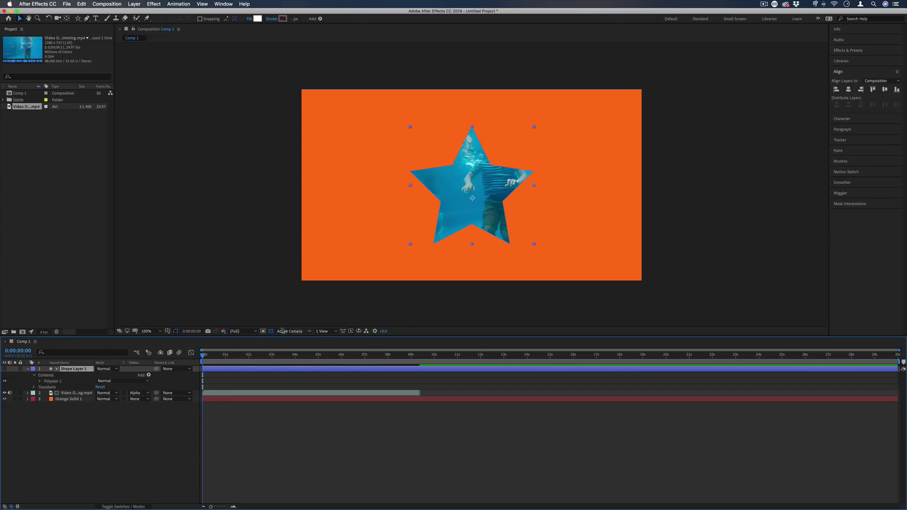
Scrub the matted footage to about 3 seconds and toggle the star layer's visibility on and off
{"action": "left_click_drag", "start_coordinate": [232, 356], "coordinate": [273, 365]}
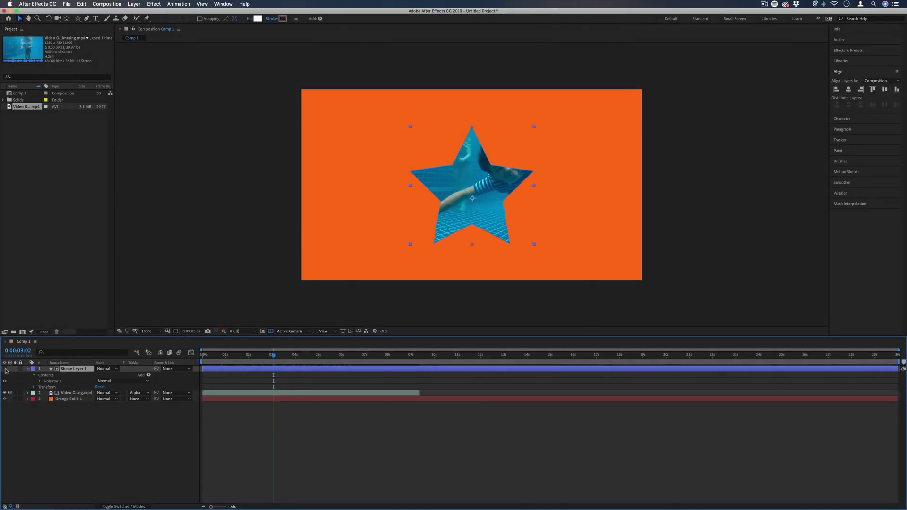
{"action": "left_click", "coordinate": [5, 369]}
{"action": "left_click", "coordinate": [5, 369]}
{"action": "key", "text": "Page_Down"}
{"action": "key", "text": "Page_Down"}
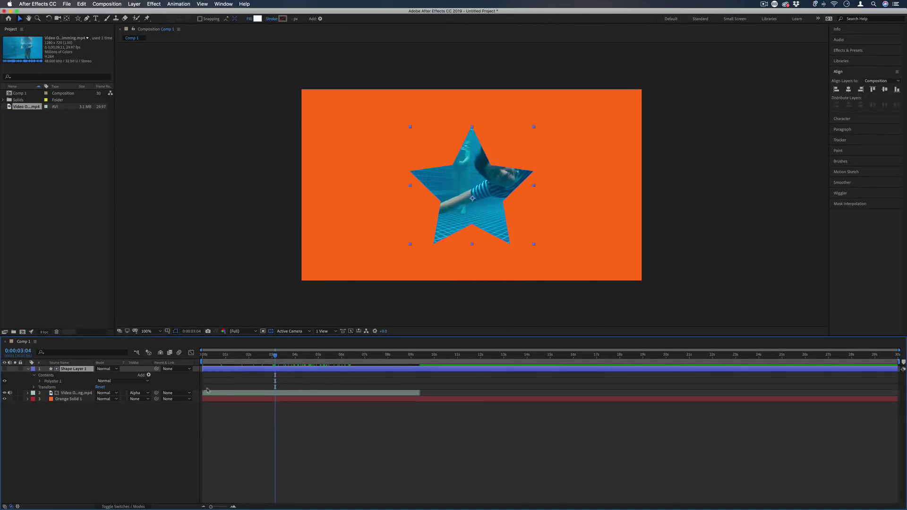
Change the swimming video layer's track matte to Alpha Inverted Matte "Shape Layer 1"
{"action": "left_click", "coordinate": [147, 394]}
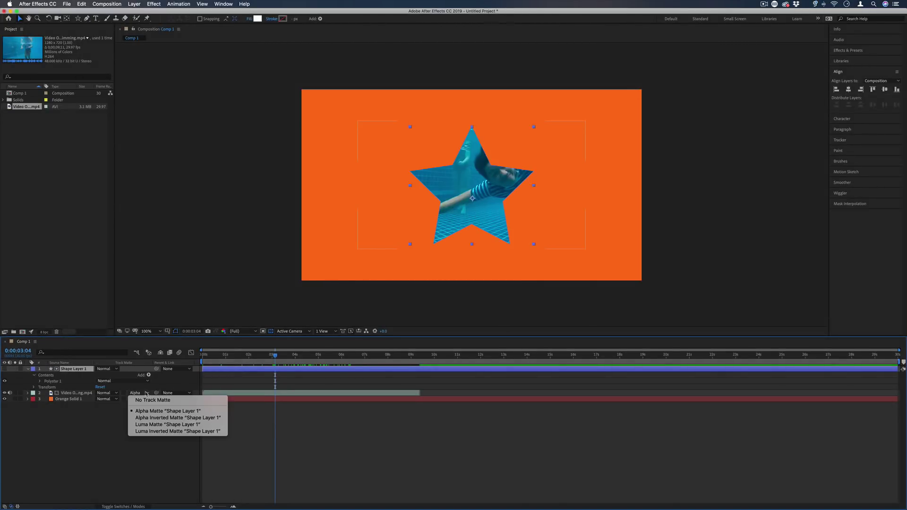
{"action": "left_click", "coordinate": [174, 419]}
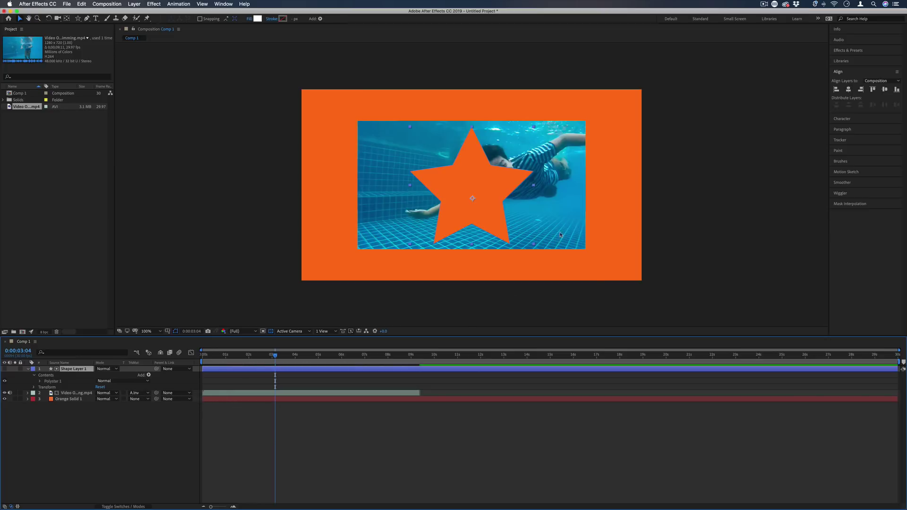
Move the playhead to 0:00:04:22 and set the swimming video layer's track matte to Luma Matte "Shape Layer 1"
{"action": "left_click_drag", "start_coordinate": [289, 356], "coordinate": [312, 356]}
{"action": "left_click", "coordinate": [141, 394]}
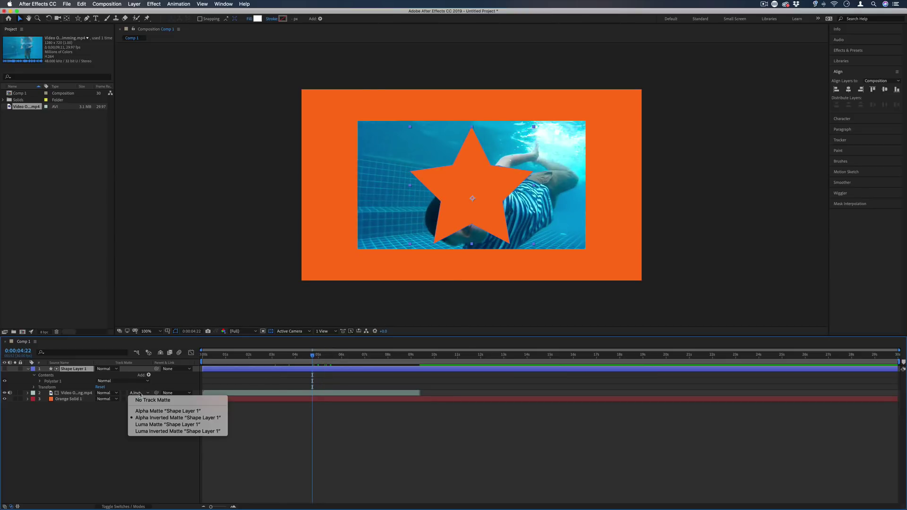
{"action": "left_click", "coordinate": [180, 425]}
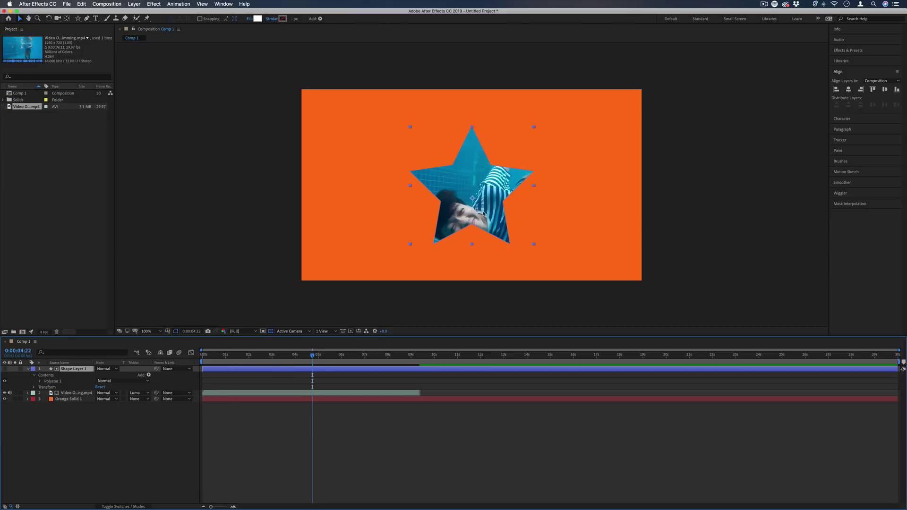
Turn on the star layer's visibility and reselect Luma Matte "Shape Layer 1" for the swimming video layer
{"action": "left_click", "coordinate": [4, 369]}
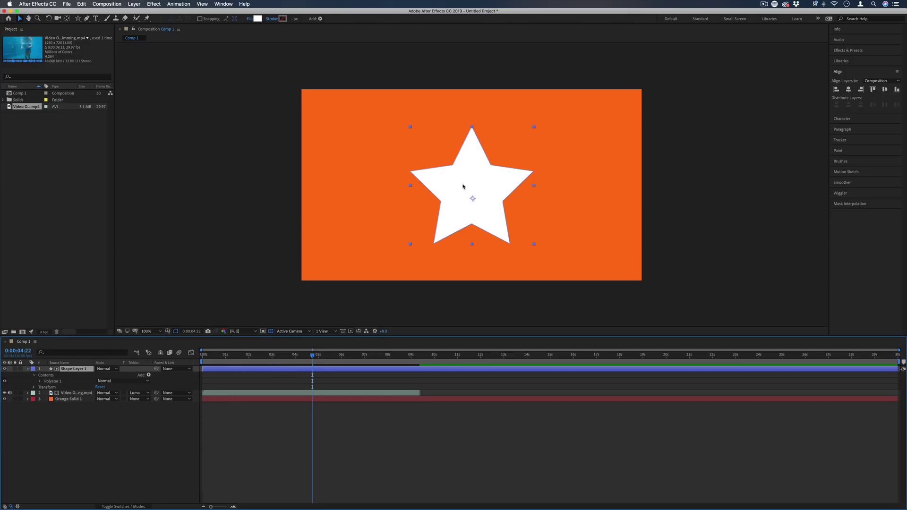
{"action": "left_click", "coordinate": [147, 393]}
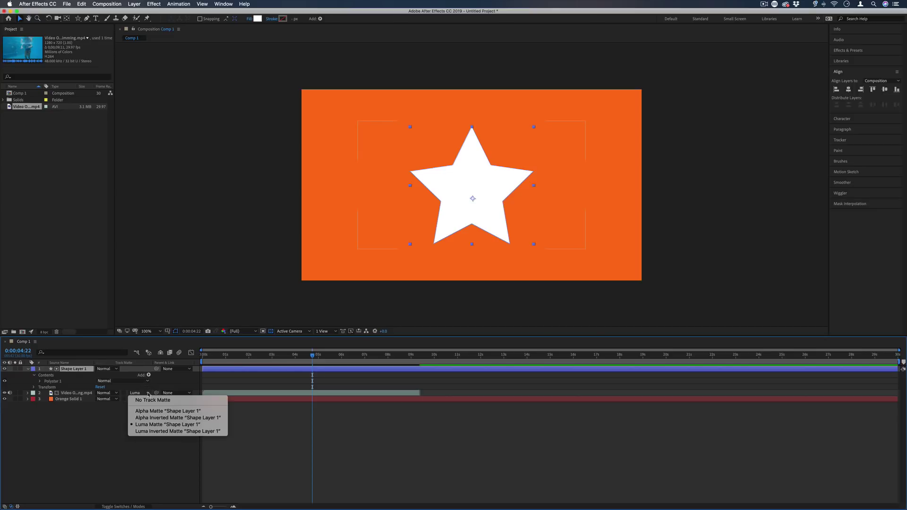
{"action": "left_click", "coordinate": [191, 425]}
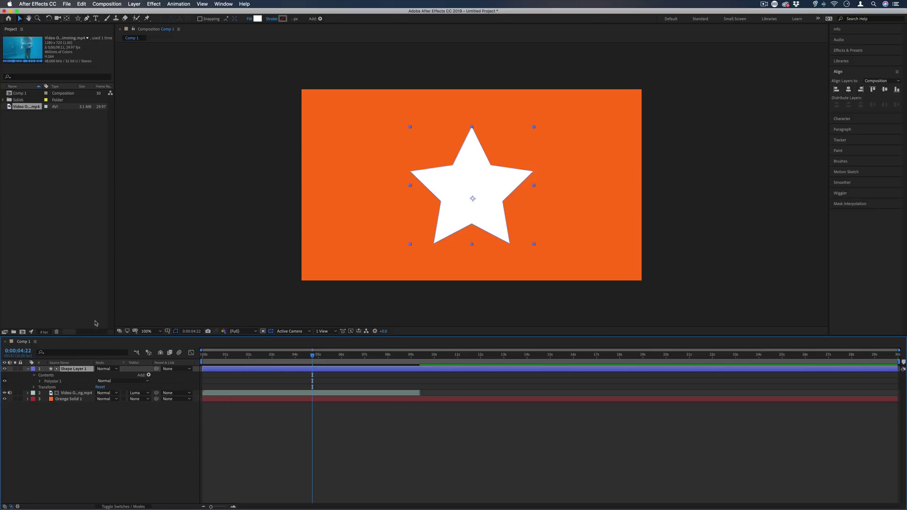
Find the Gradient Ramp effect by searching for "ramp", apply it to the star, and hide the star layer
{"action": "left_click", "coordinate": [852, 50]}
{"action": "left_click", "coordinate": [873, 61]}
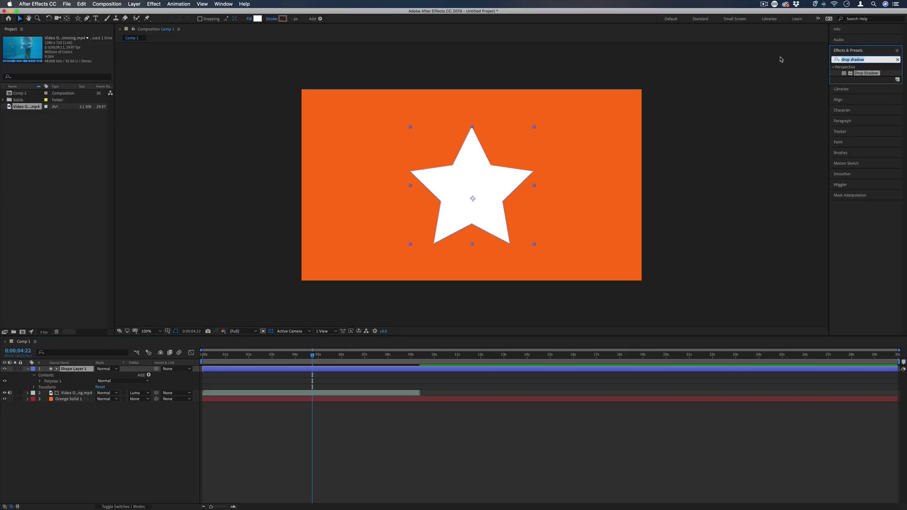
{"action": "type", "text": "ramp"}
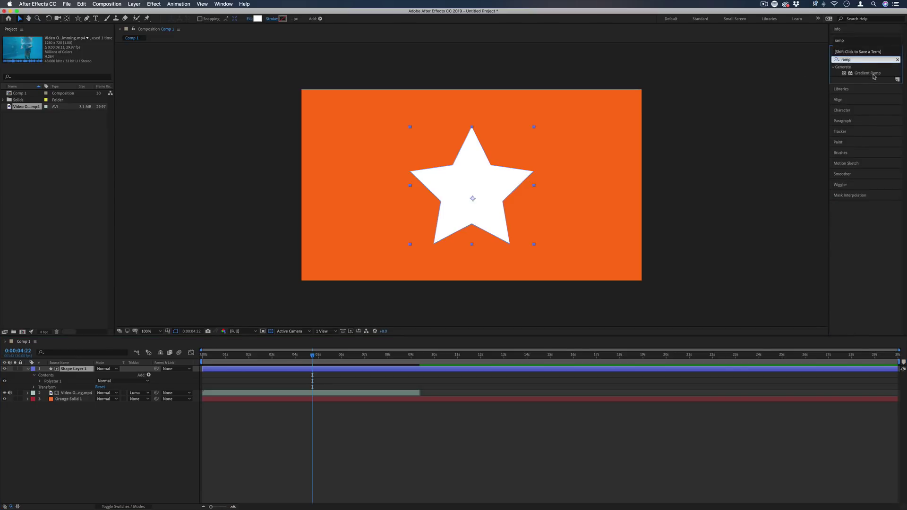
{"action": "left_click_drag", "start_coordinate": [868, 72], "coordinate": [492, 201]}
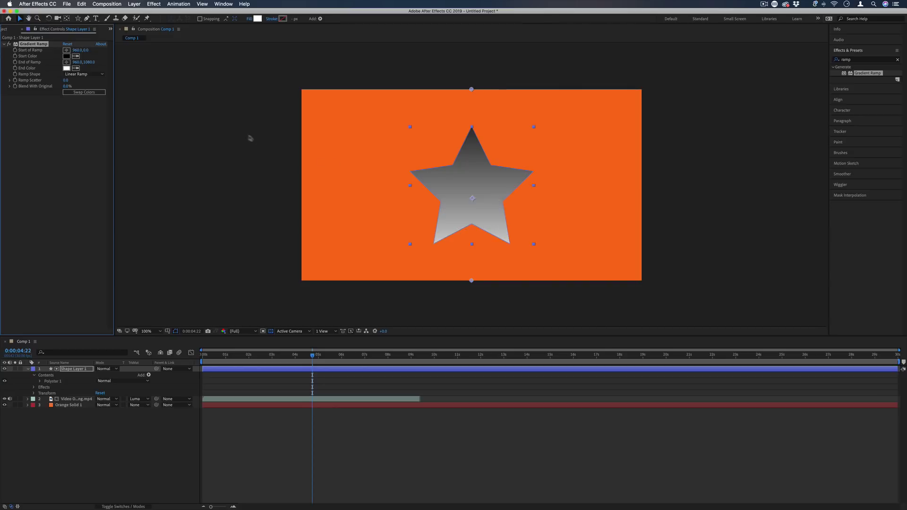
{"action": "left_click", "coordinate": [5, 369]}
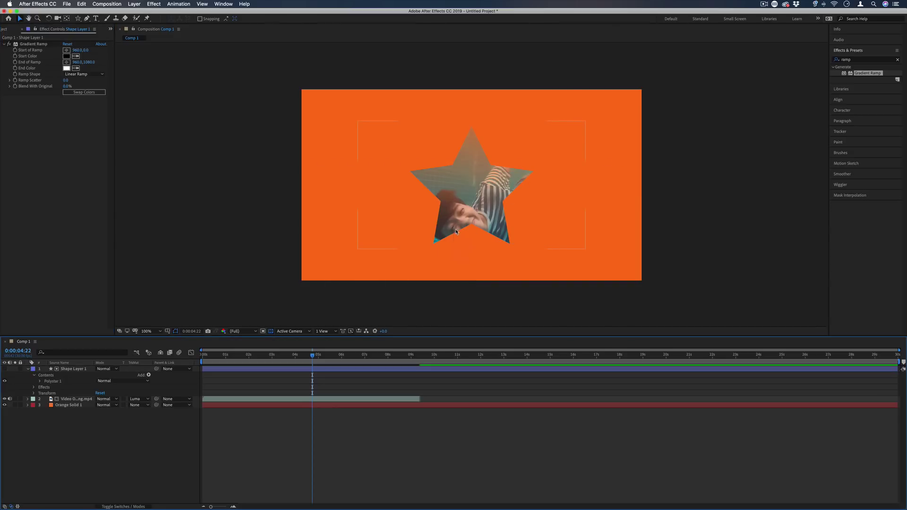
Try Luma Inverted Matte "Shape Layer 1" on the swimming video layer and return it to Luma Matte
{"action": "left_click", "coordinate": [140, 405]}
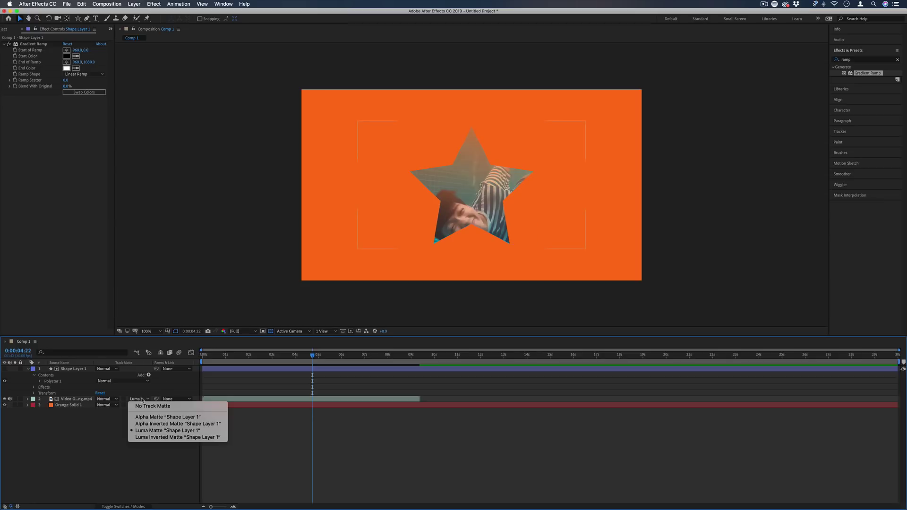
{"action": "left_click", "coordinate": [156, 438]}
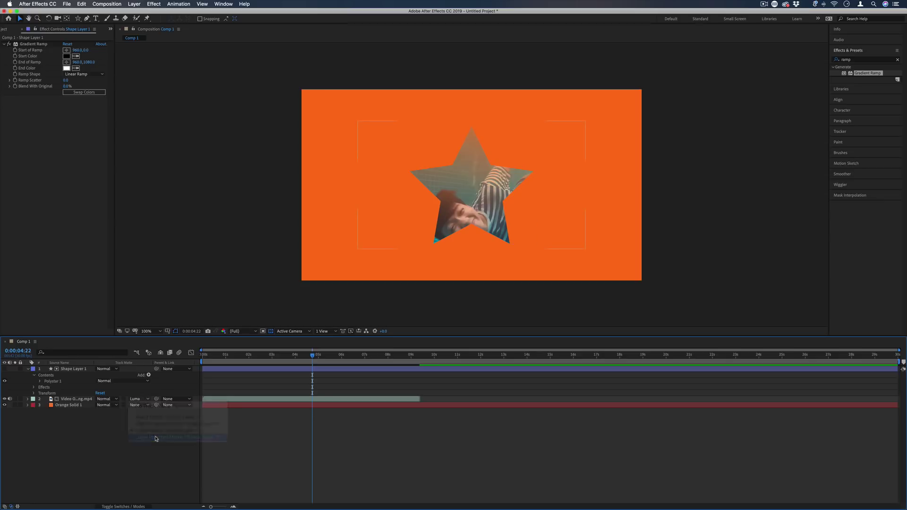
{"action": "left_click", "coordinate": [141, 399]}
{"action": "left_click", "coordinate": [161, 431]}
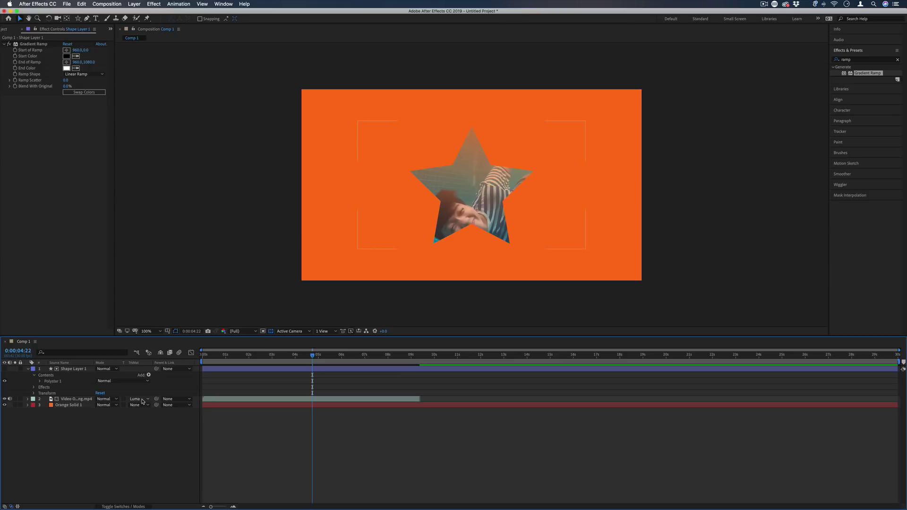
Set the swimming video layer's track matte to Alpha Matte "Shape Layer 1"
{"action": "left_click", "coordinate": [142, 400]}
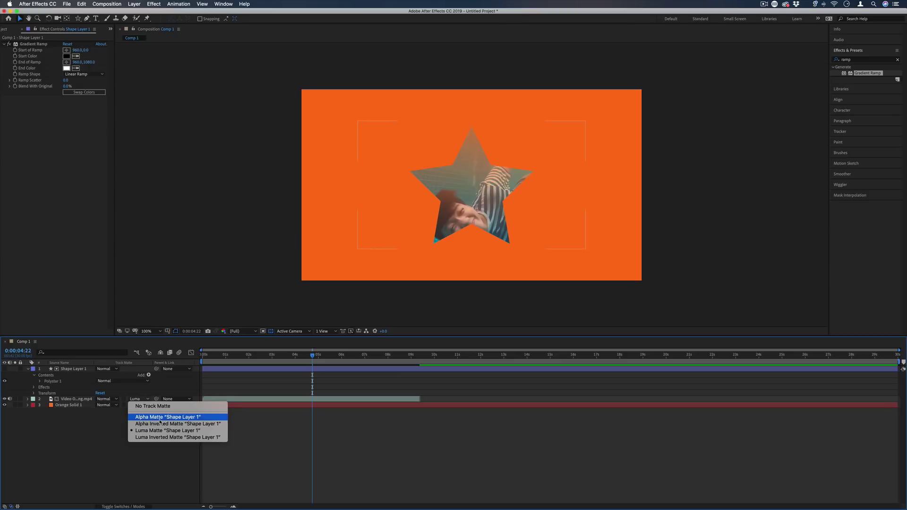
{"action": "left_click", "coordinate": [160, 418]}
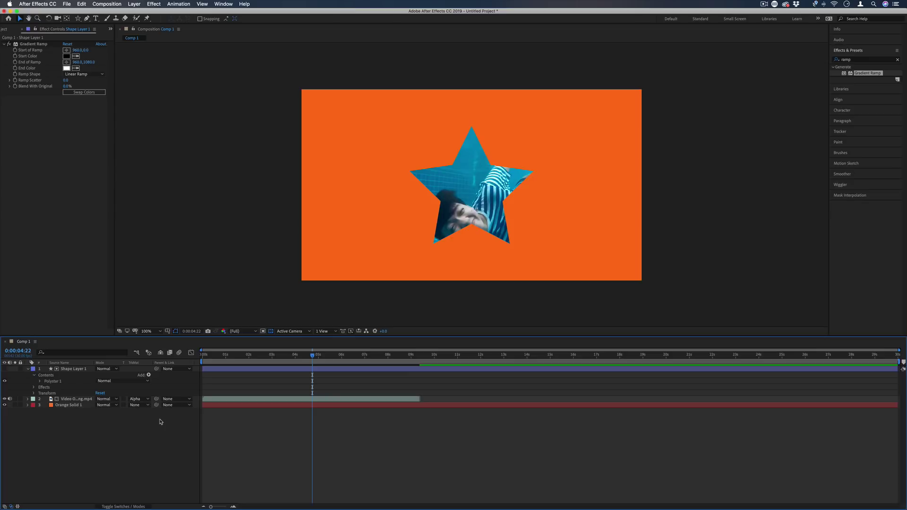
Reposition the star layer and the swimming video layer independently within the composition
{"action": "left_click", "coordinate": [70, 369]}
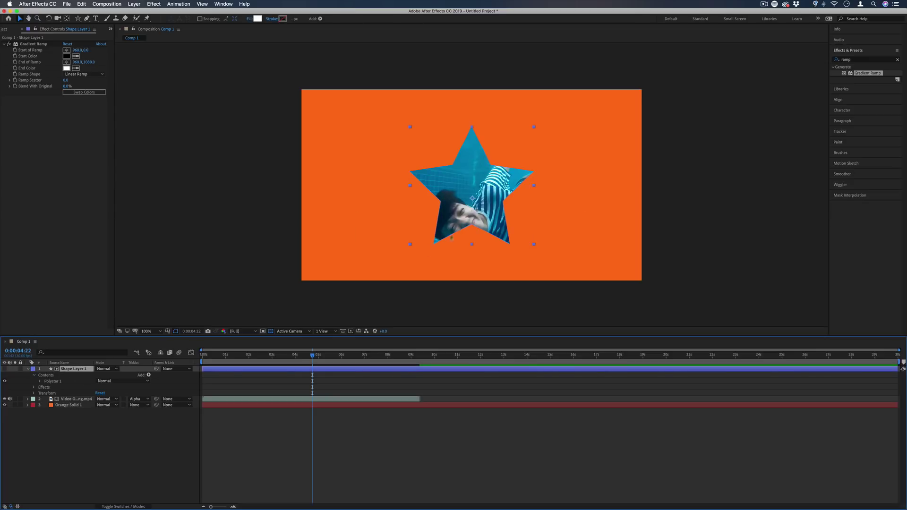
{"action": "mouse_move", "coordinate": [485, 203]}
{"action": "left_mouse_down"}
{"action": "mouse_move", "coordinate": [501, 209]}
{"action": "mouse_move", "coordinate": [427, 216]}
{"action": "mouse_move", "coordinate": [483, 208]}
{"action": "mouse_move", "coordinate": [455, 202]}
{"action": "mouse_move", "coordinate": [531, 198]}
{"action": "mouse_move", "coordinate": [491, 209]}
{"action": "left_mouse_up"}
{"action": "left_click", "coordinate": [70, 402]}
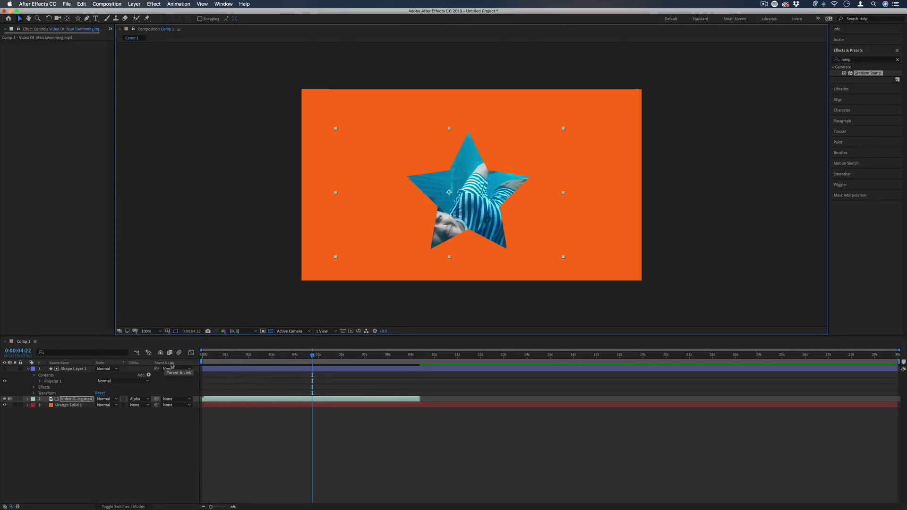
Parent the star layer to the swimming video layer and move the video slightly so both travel together
{"action": "left_click", "coordinate": [176, 369]}
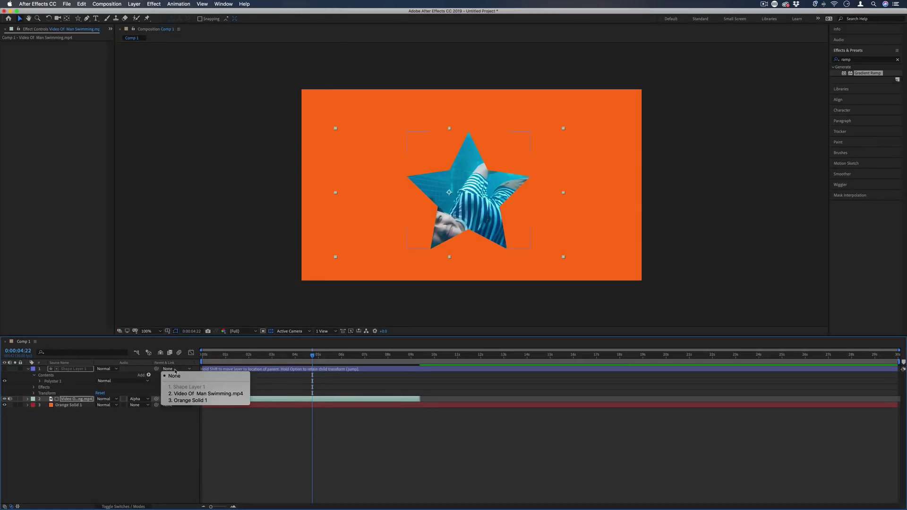
{"action": "left_click", "coordinate": [205, 394]}
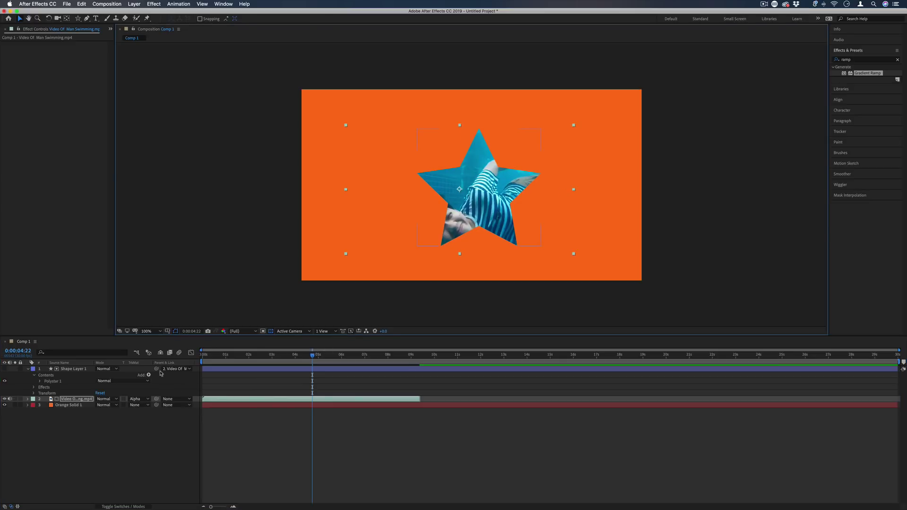
{"action": "left_click_drag", "start_coordinate": [157, 369], "coordinate": [168, 397]}
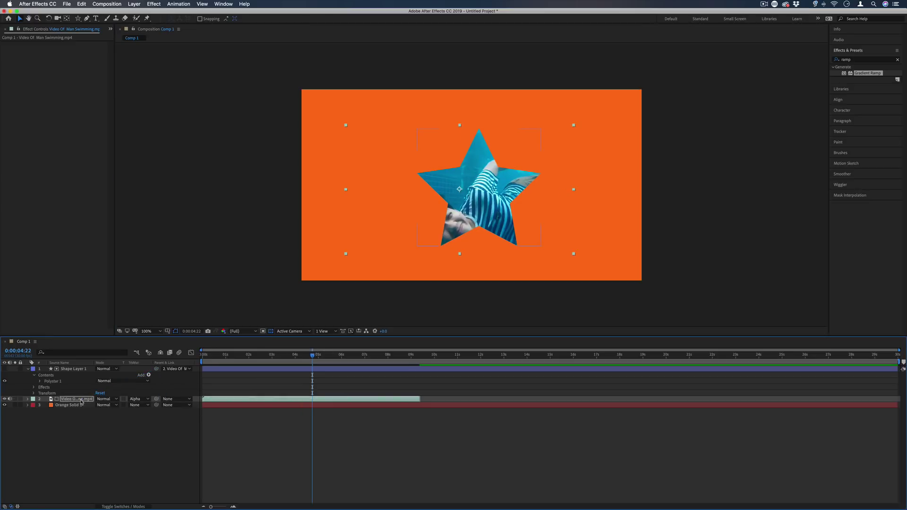
{"action": "mouse_move", "coordinate": [510, 212]}
{"action": "left_mouse_down"}
{"action": "mouse_move", "coordinate": [496, 215]}
{"action": "mouse_move", "coordinate": [527, 217]}
{"action": "mouse_move", "coordinate": [517, 213]}
{"action": "left_mouse_up"}
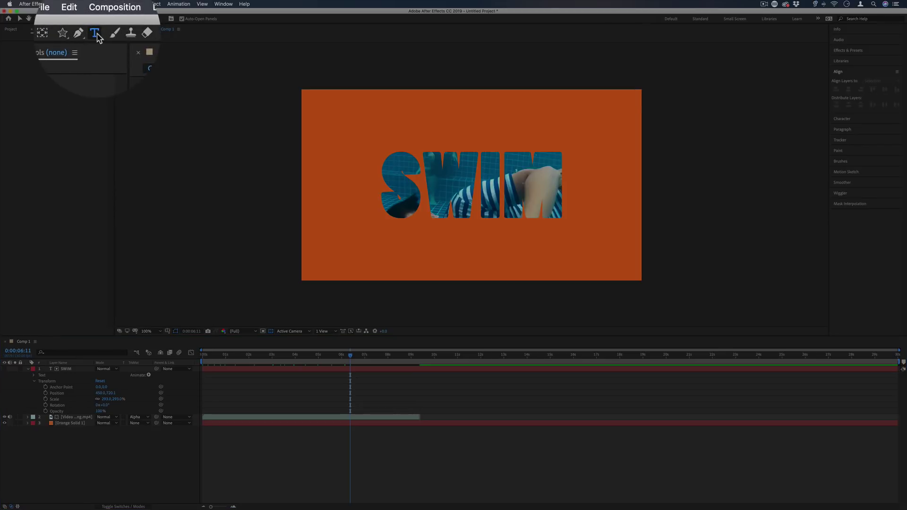
Activate the Horizontal Type Tool
{"action": "left_click", "coordinate": [97, 19]}
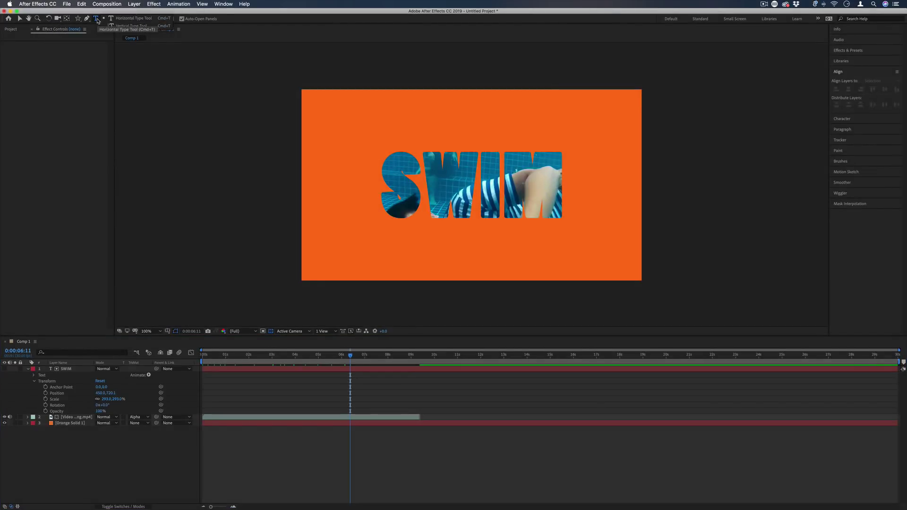